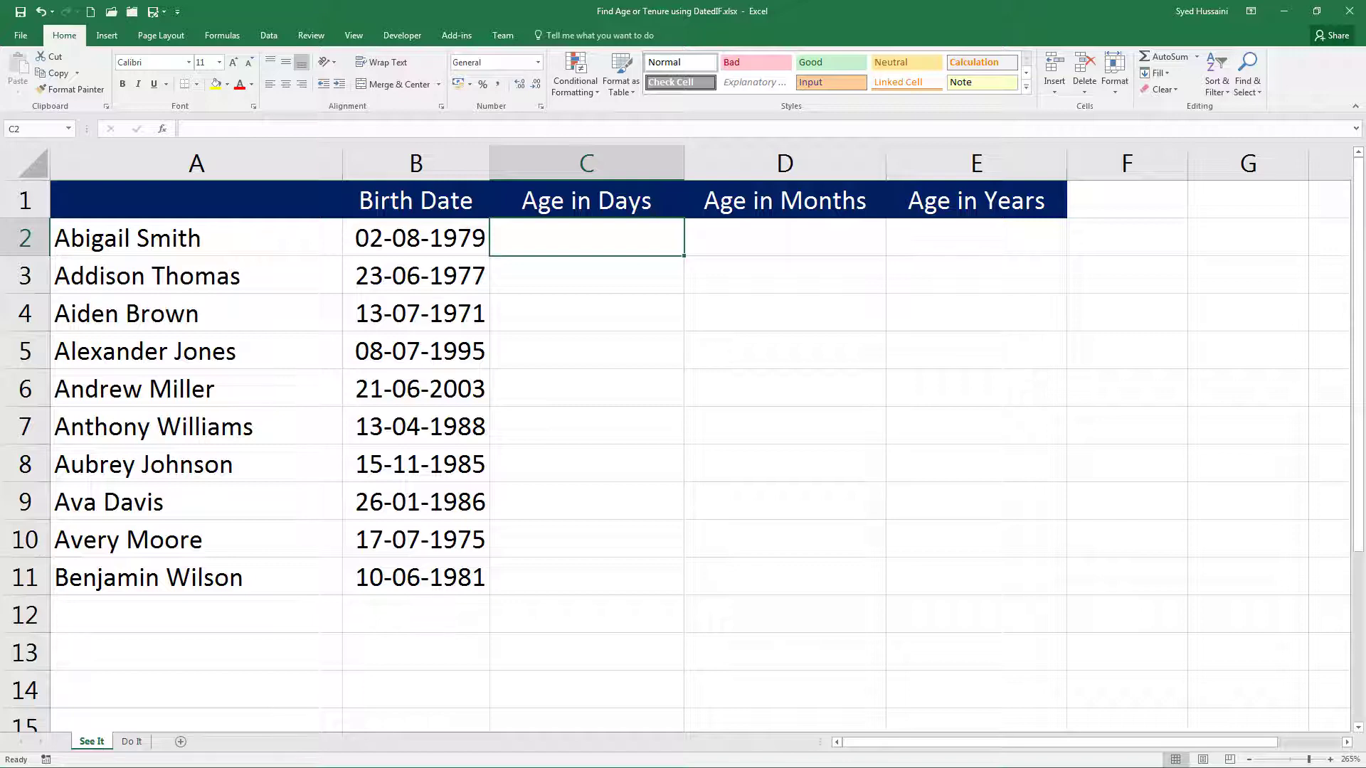
Step: Start typing =datedif( in cell C2 for the first Age in Days value
click(549, 244)
text(=da)
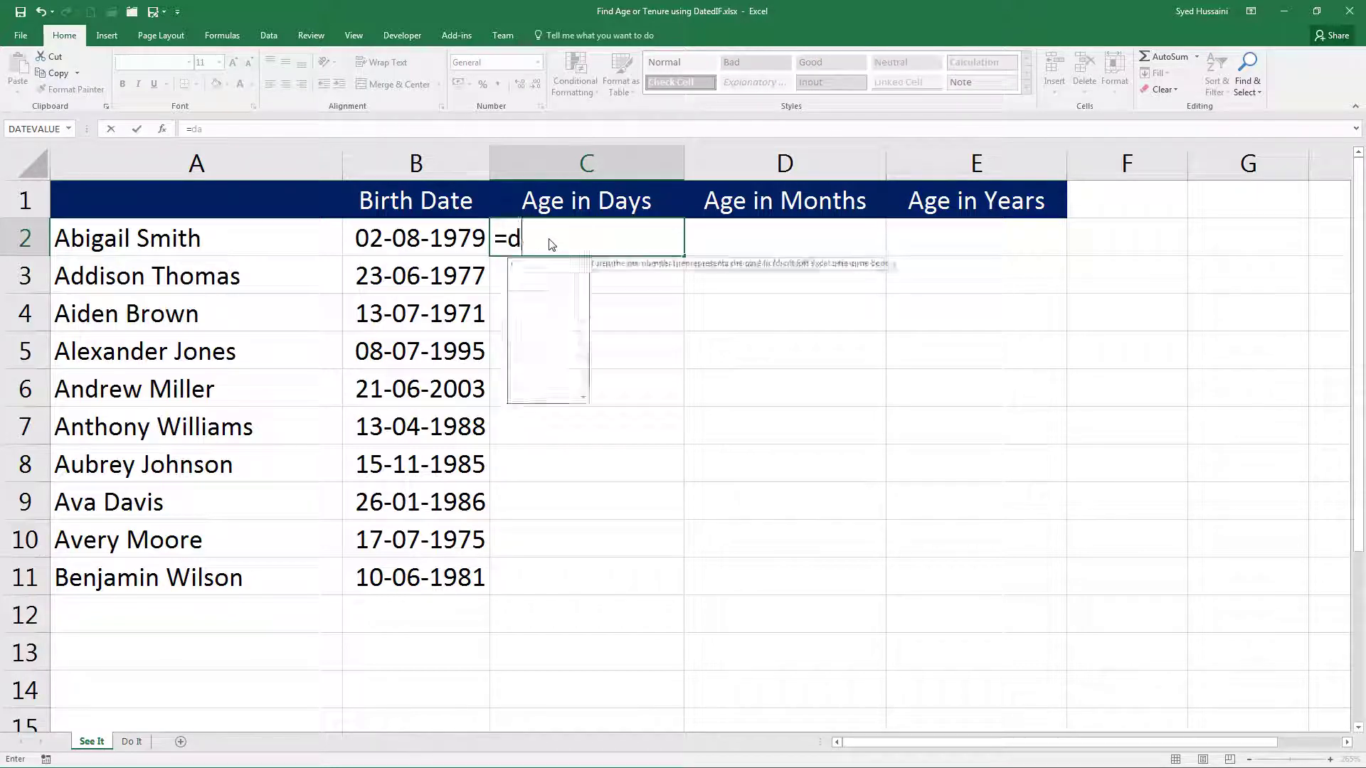
text(ted)
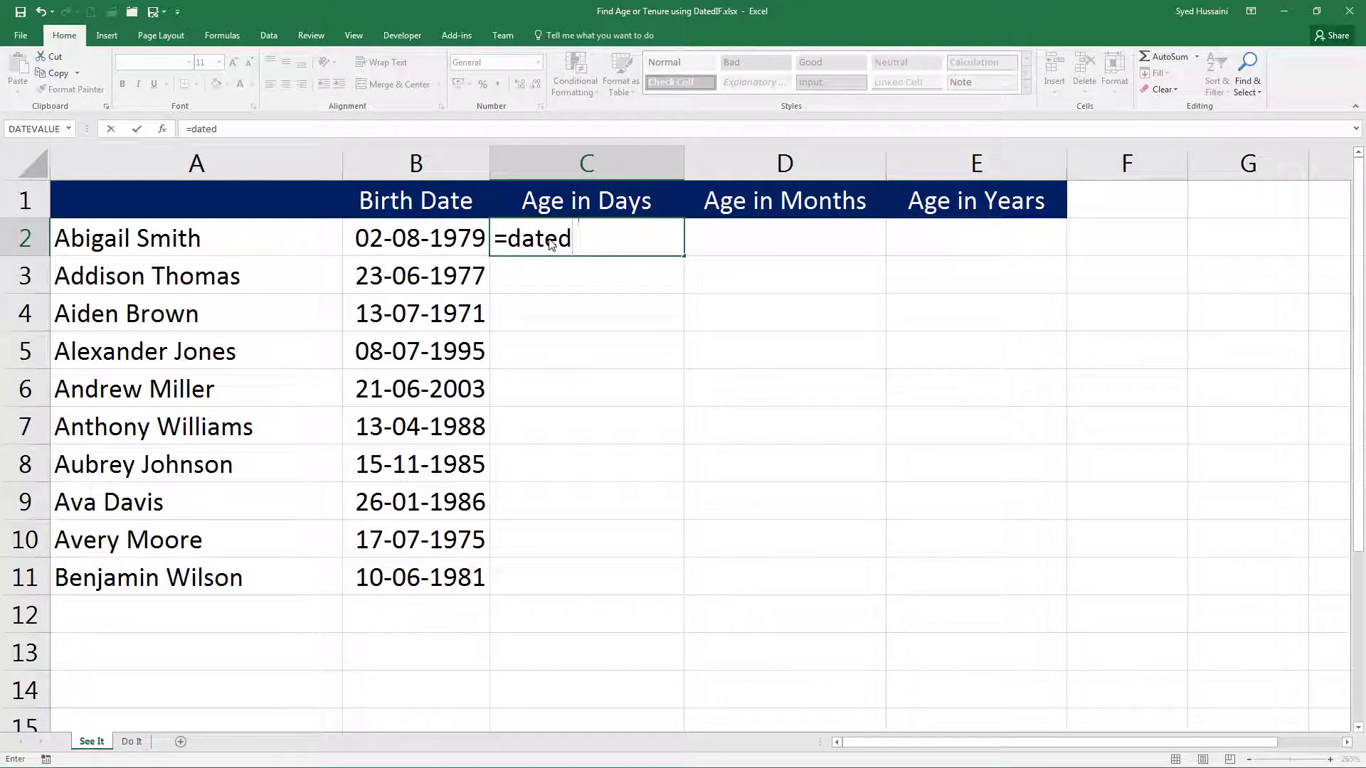
text(if)
text(()
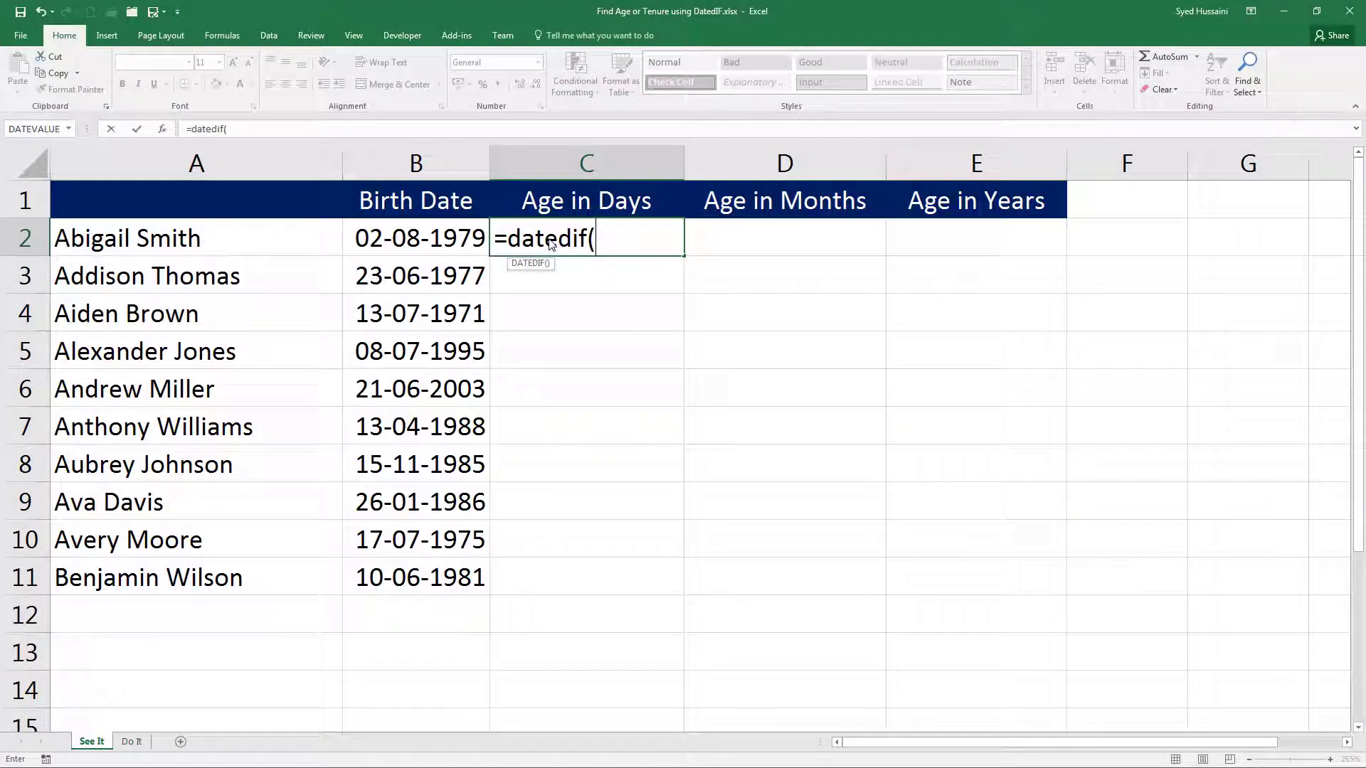
Step: Finish C2 as =datedif(B2, today(), "D") to show 14014 days
click(447, 237)
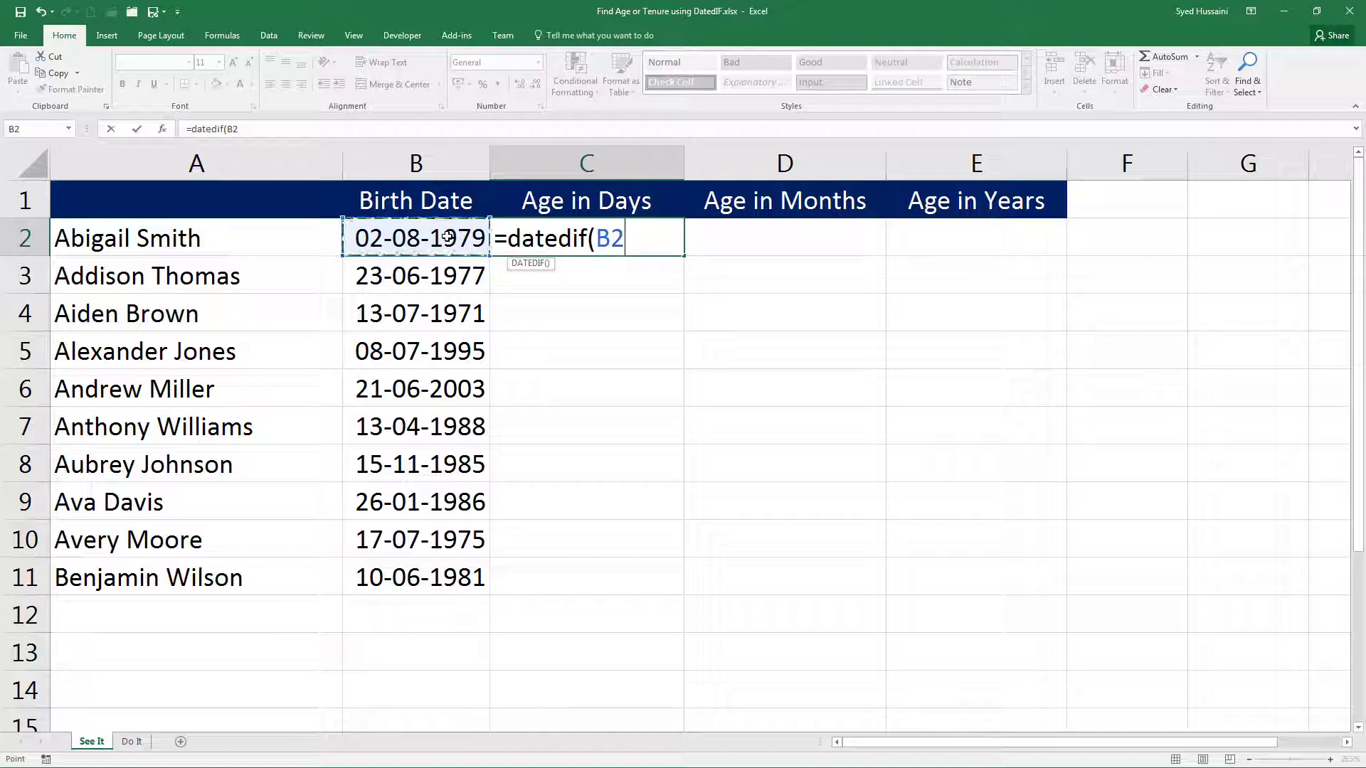
text(,)
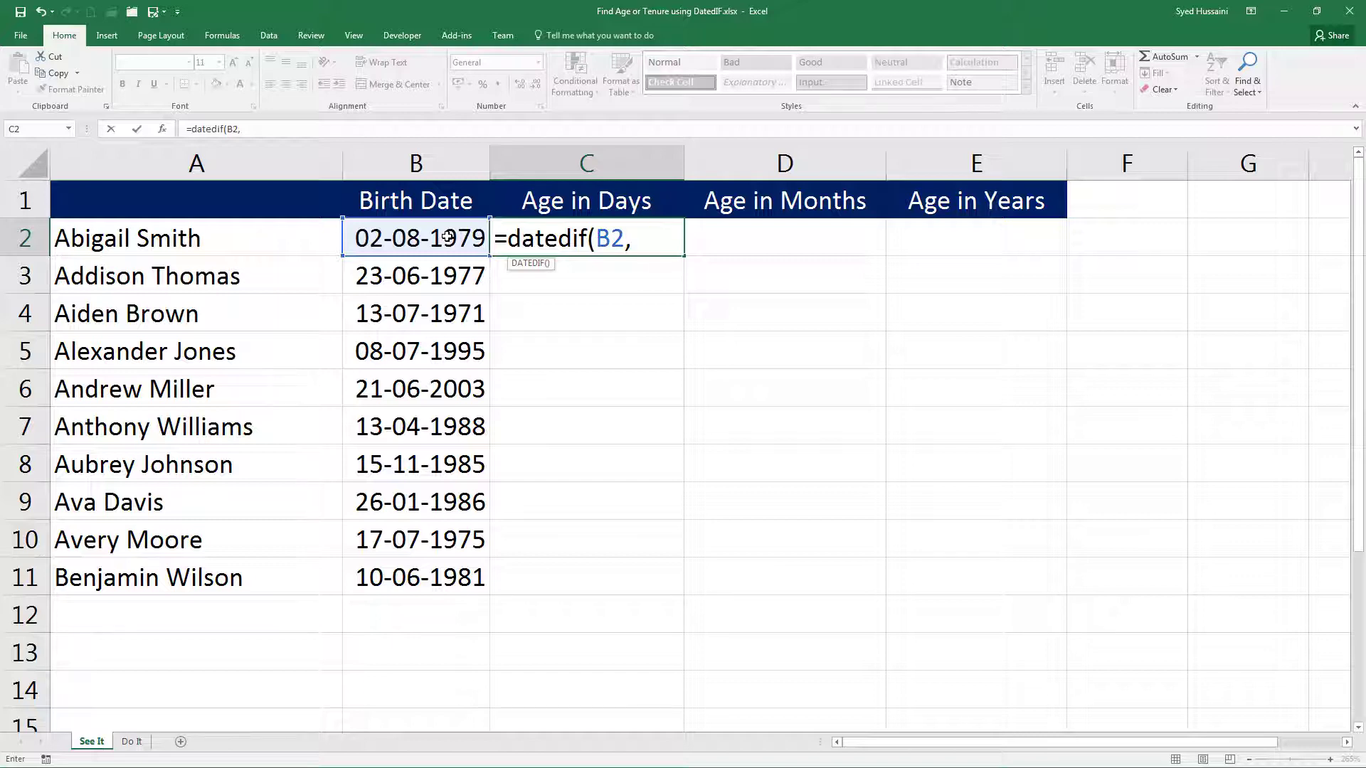
text(today())
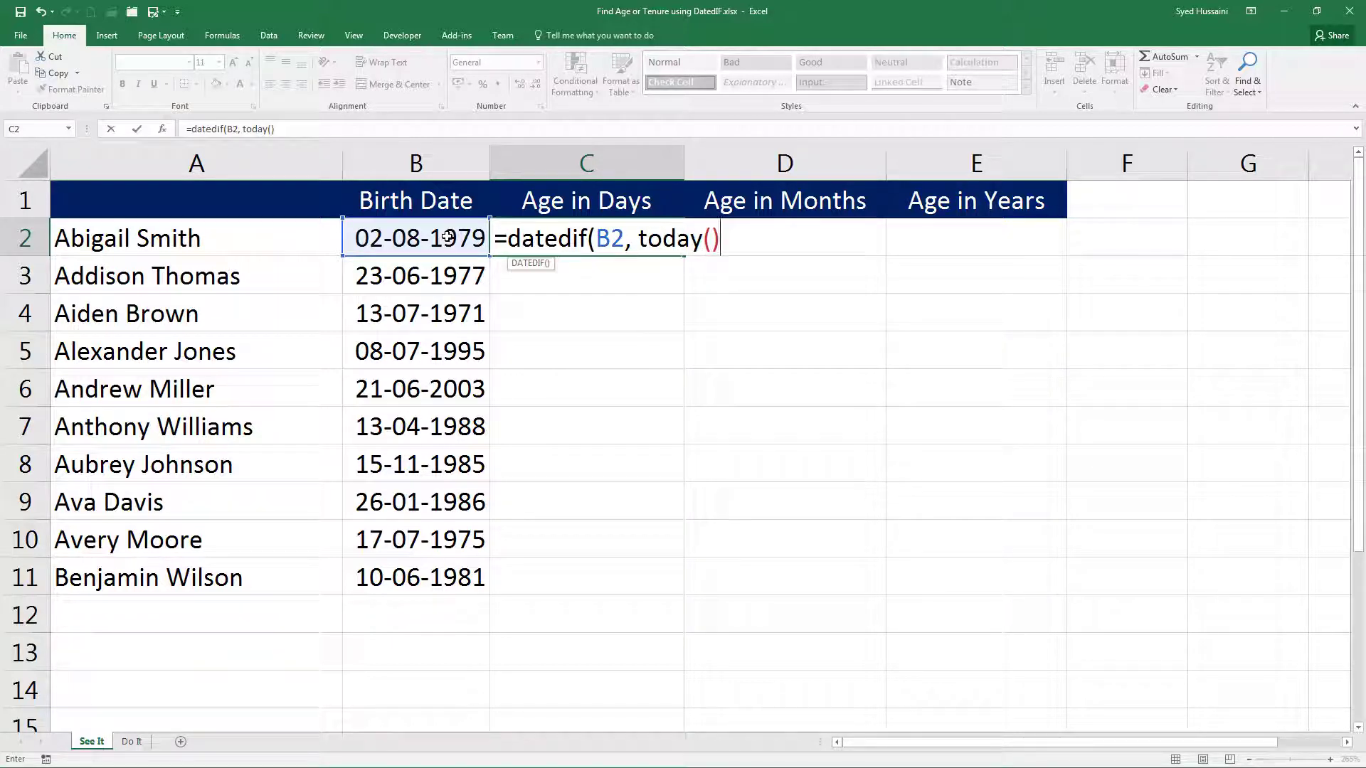
text(,)
text("D"))
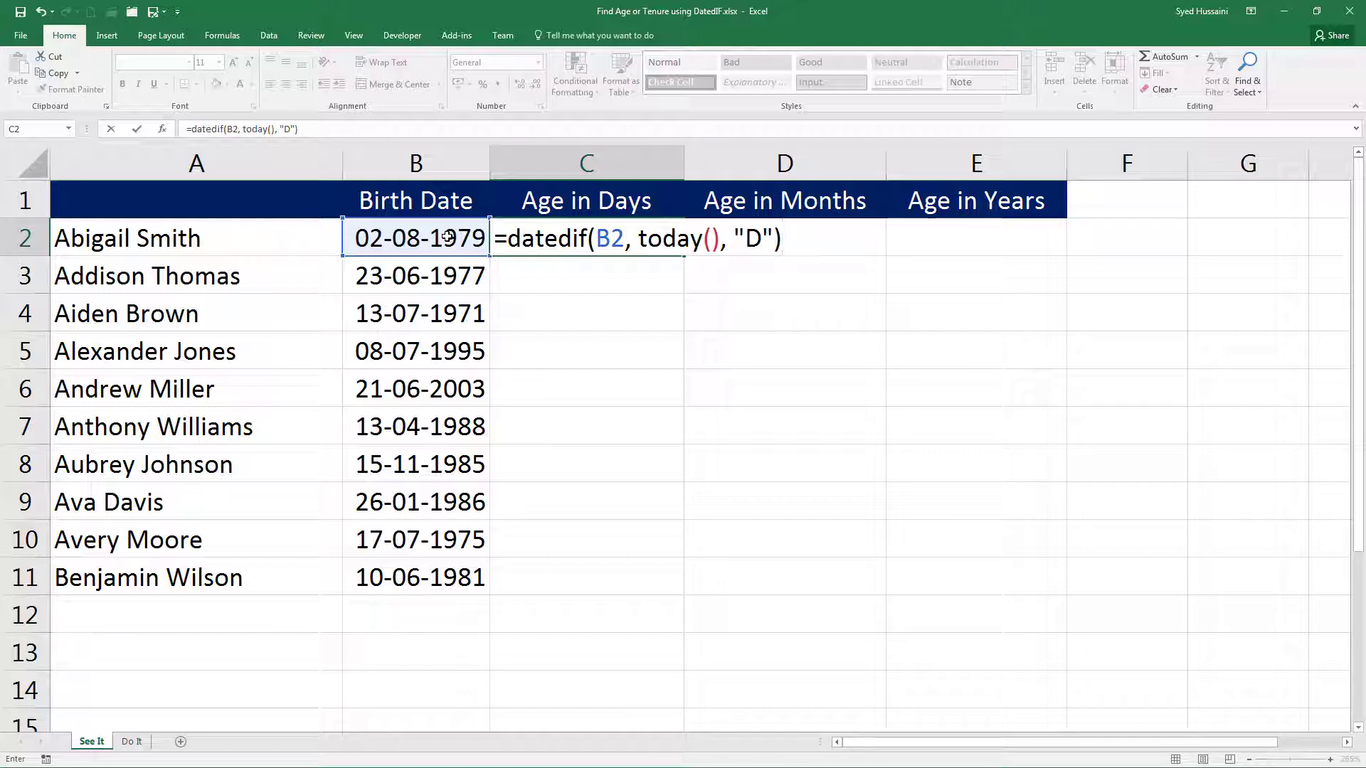
key(Return)
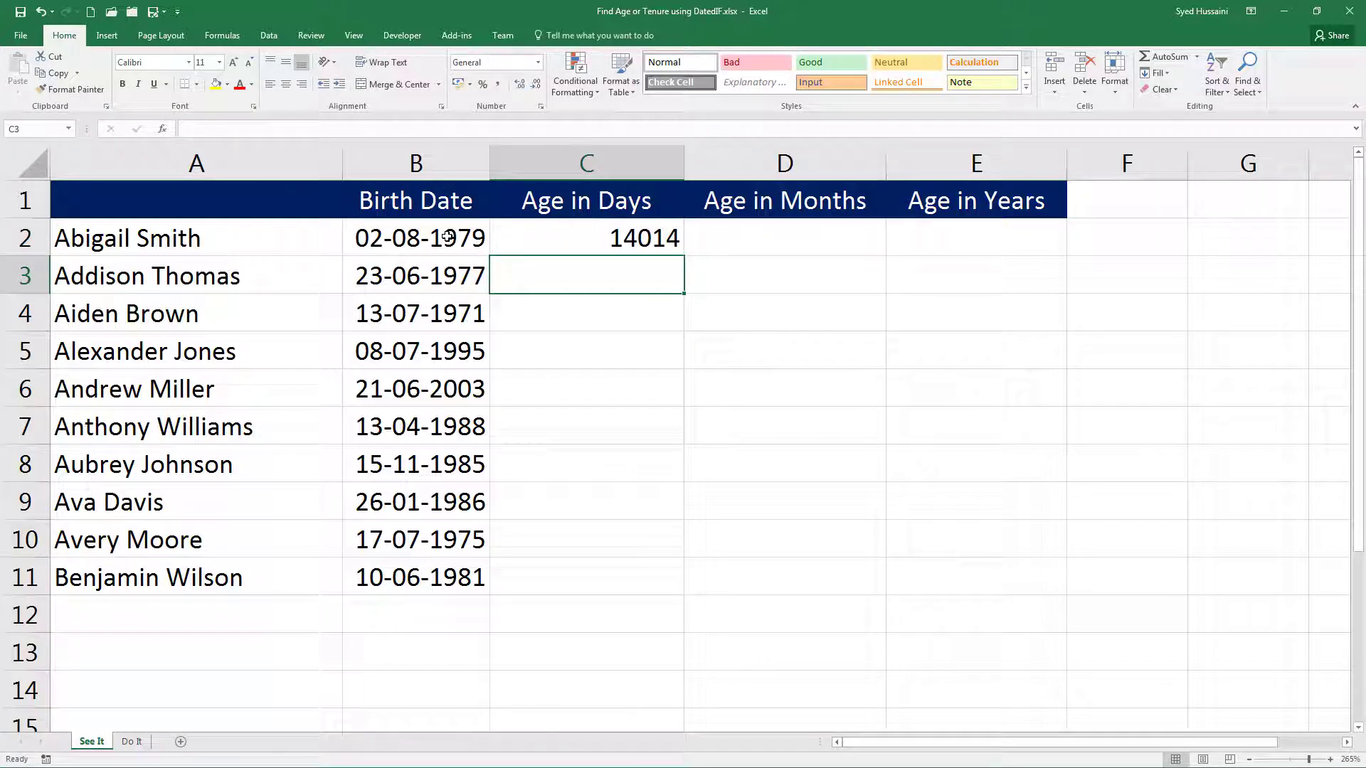
Step: Format C2 as Number and fill the days formula down to C11
key(Up)
key(ctrl+shift+1)
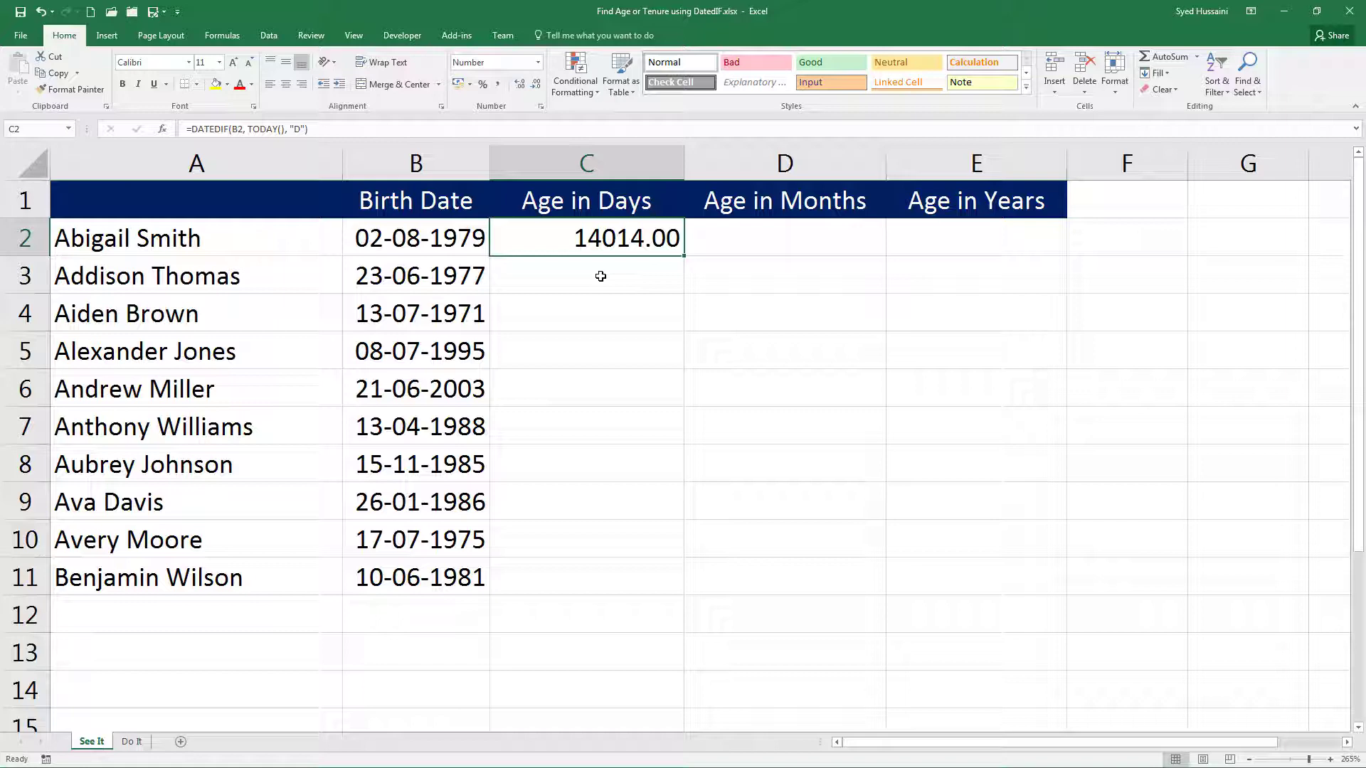
click(429, 244)
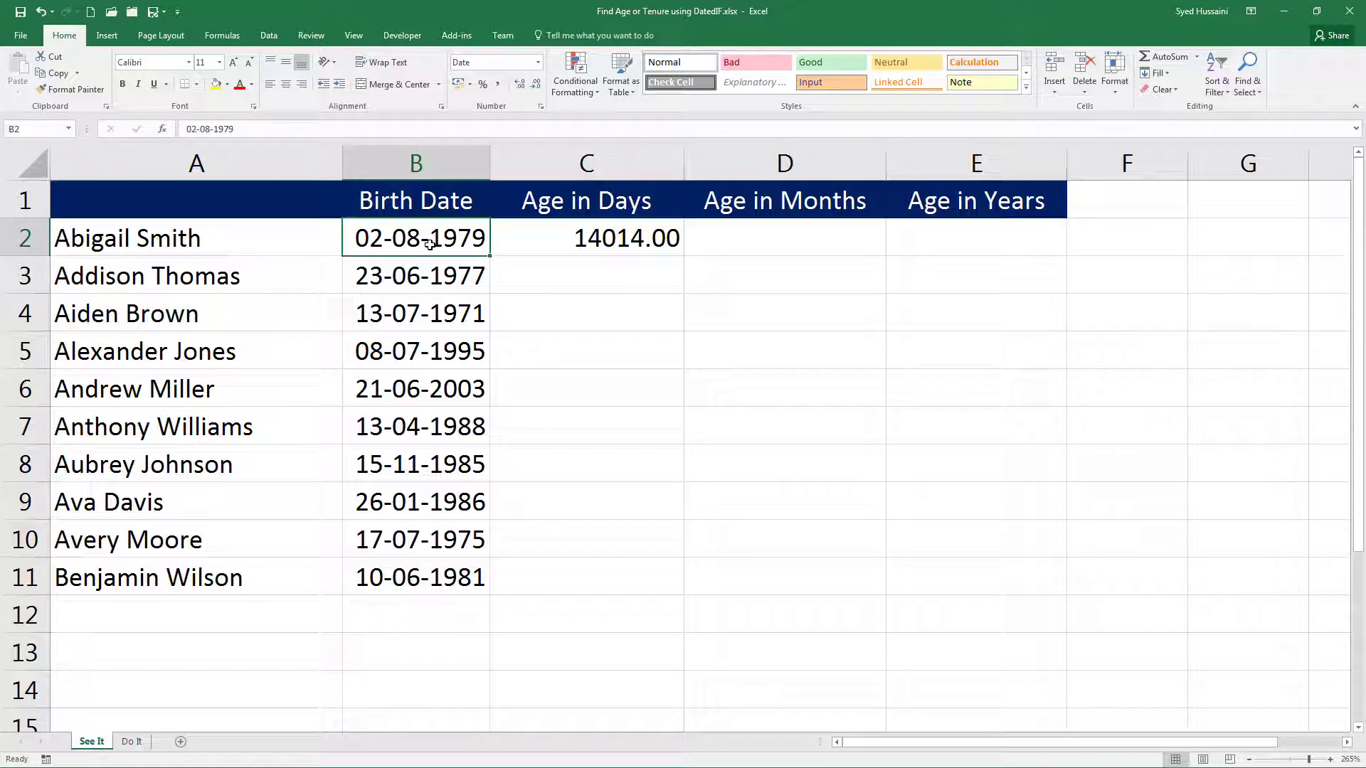
click(610, 239)
drag(684, 258, 660, 603)
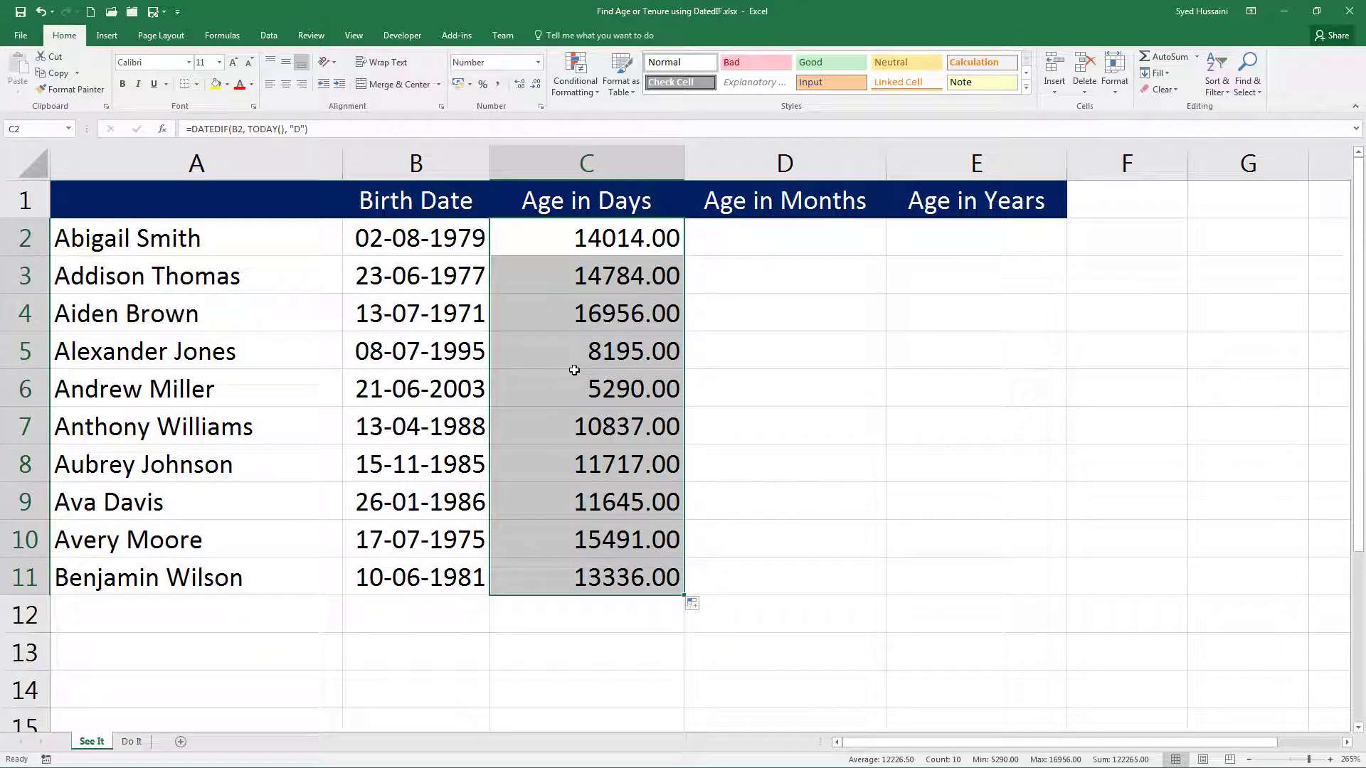
Step: Copy the C2 days formula text from the formula bar for reuse
click(731, 246)
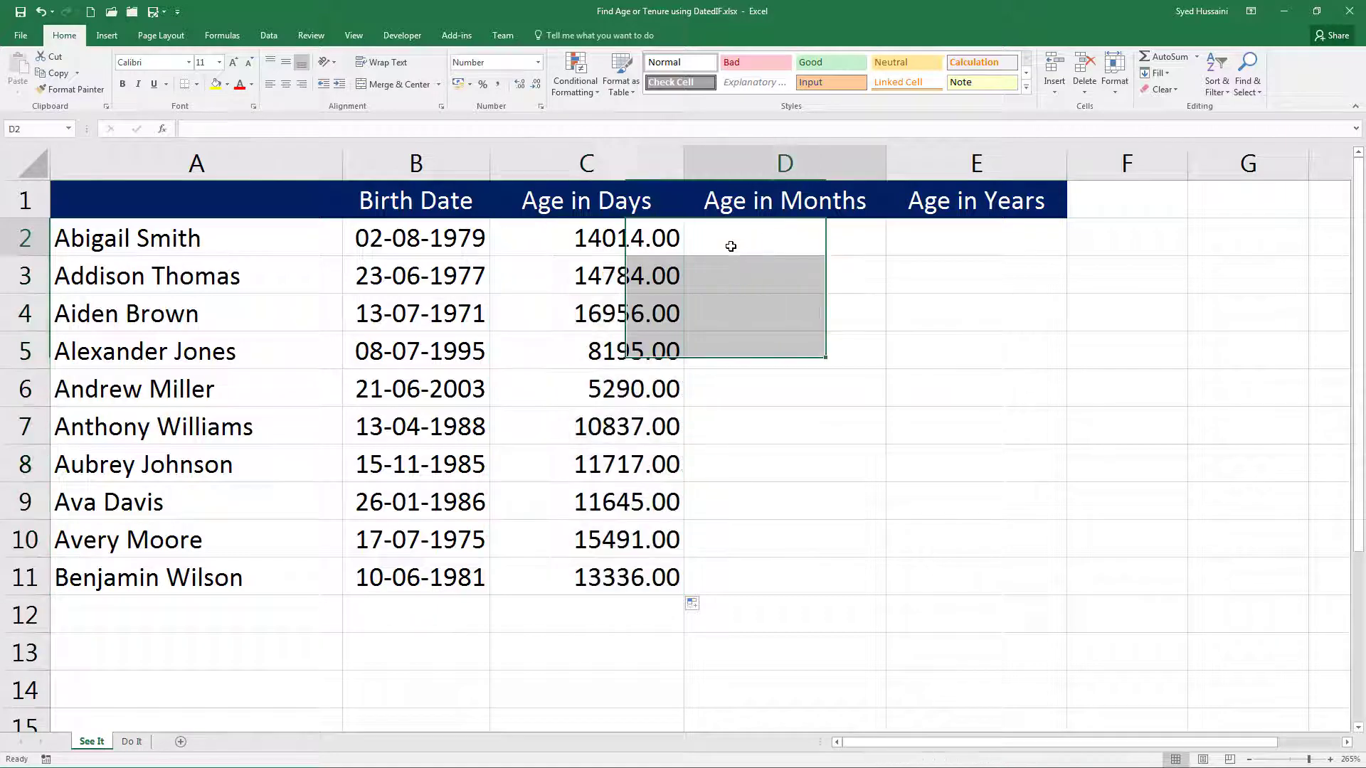
click(639, 239)
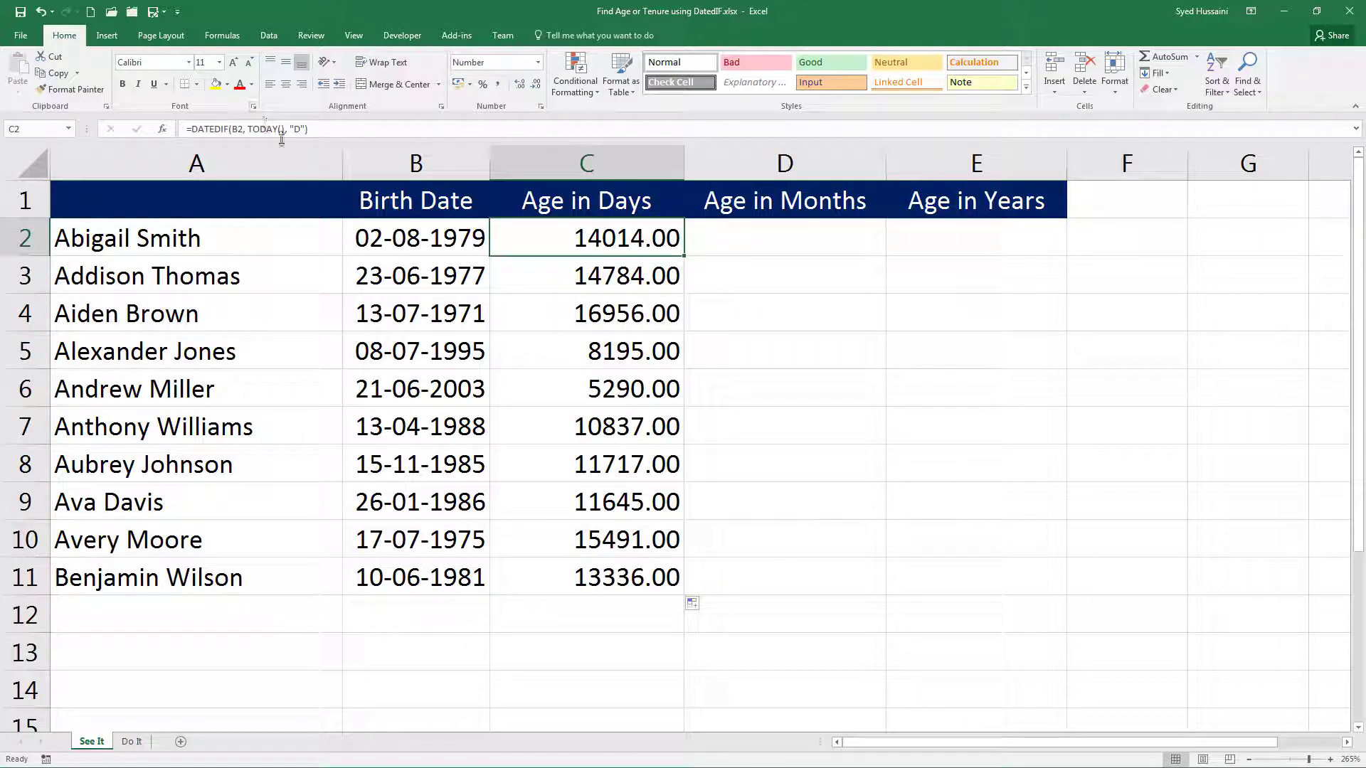
click(308, 128)
drag(308, 128, 186, 128)
key(ctrl+c)
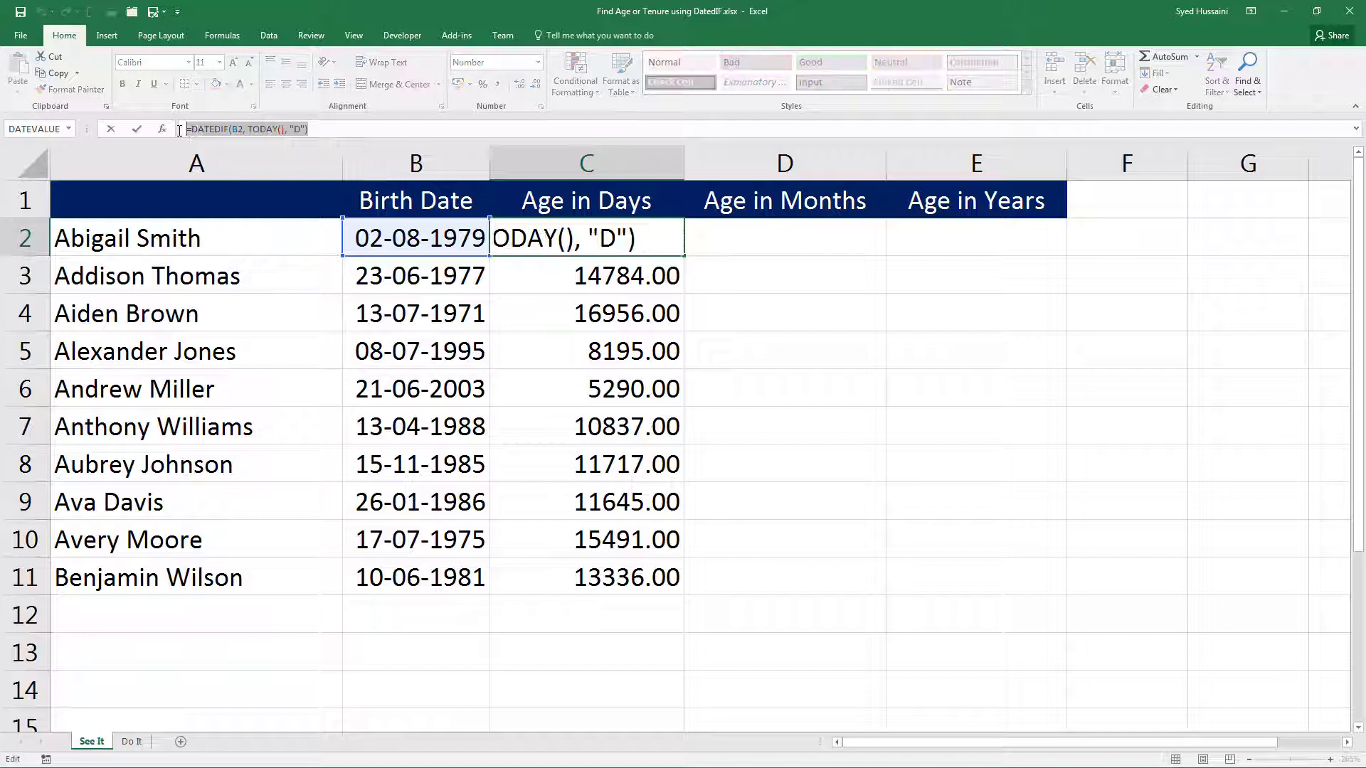
key(Escape)
Step: Paste the days formula into D2 and change the unit "D" to "M"
click(729, 237)
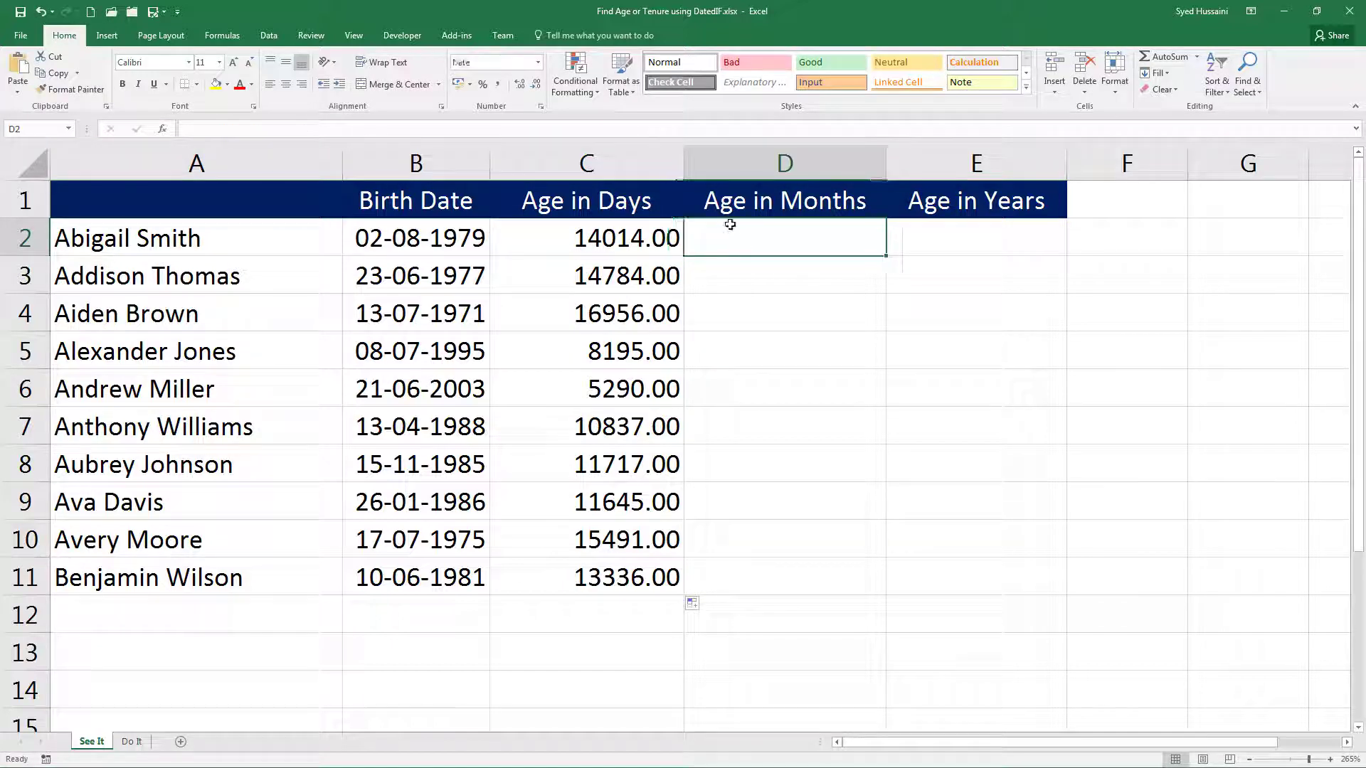
click(606, 127)
key(ctrl+v)
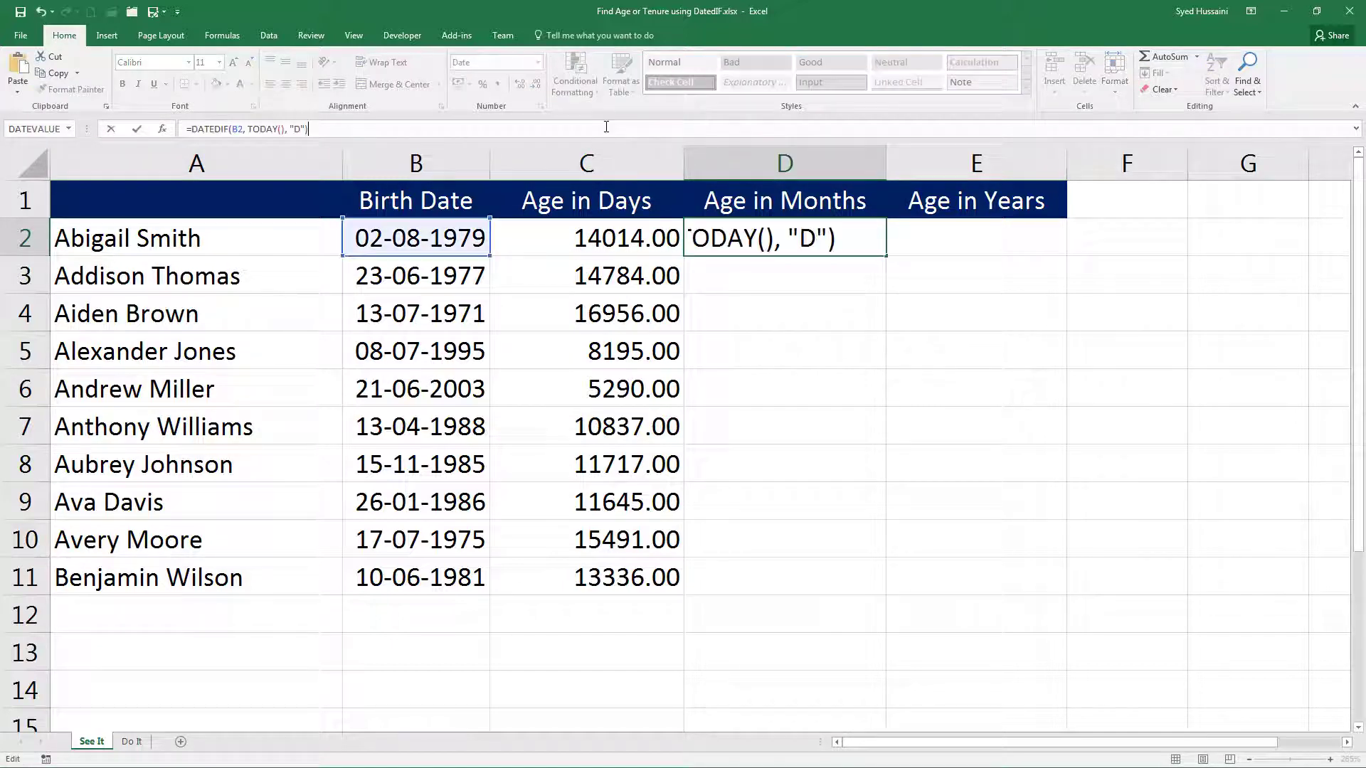
key(Left)
key(Left)
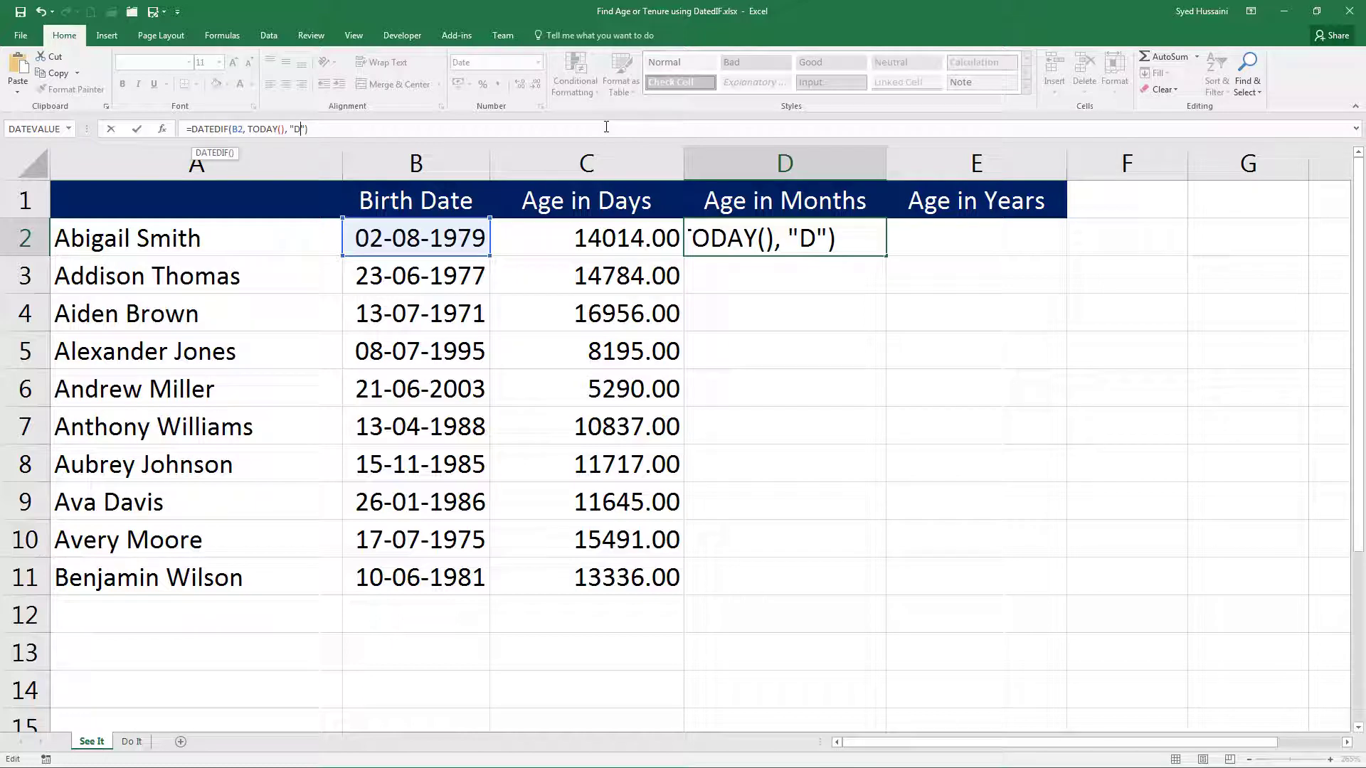
key(shift+Left)
text(M)
key(Return)
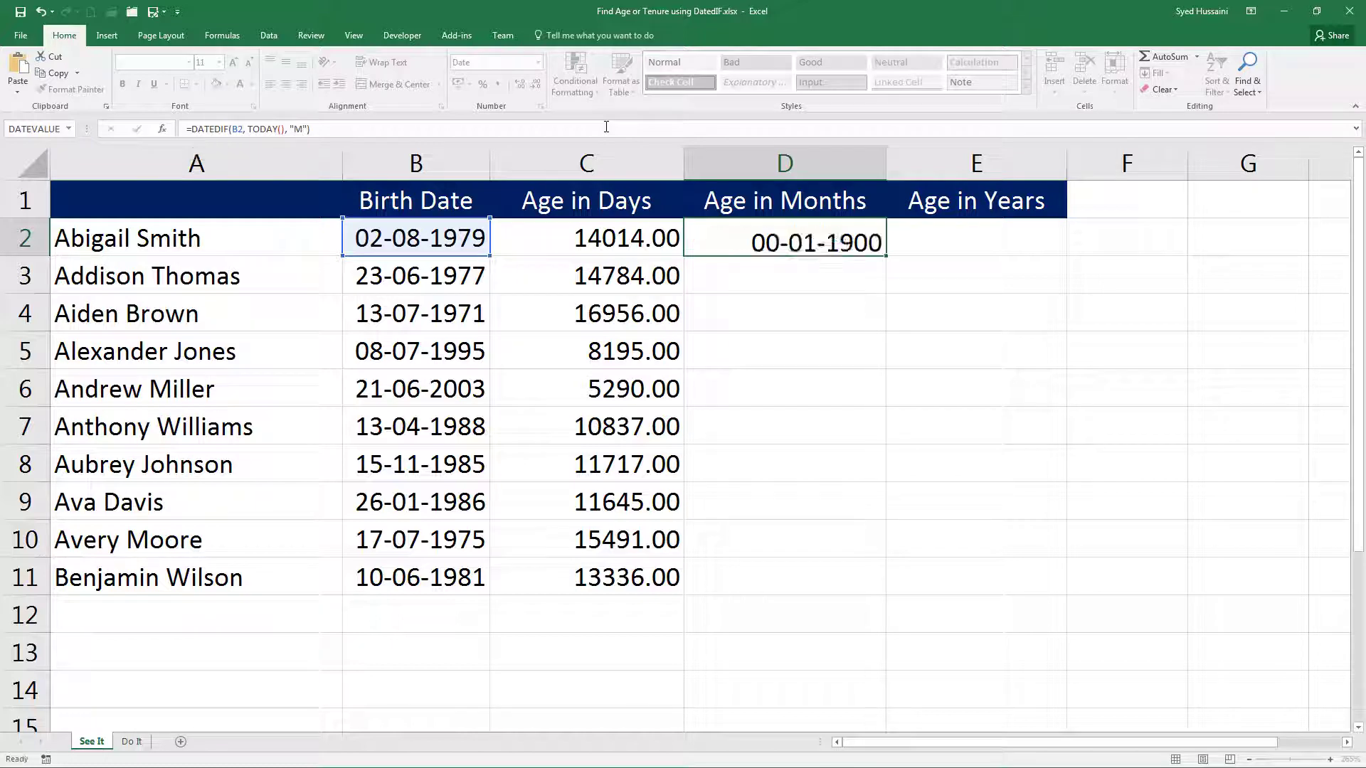
Step: Format D2 as Number and fill the months formula down to D11
click(781, 231)
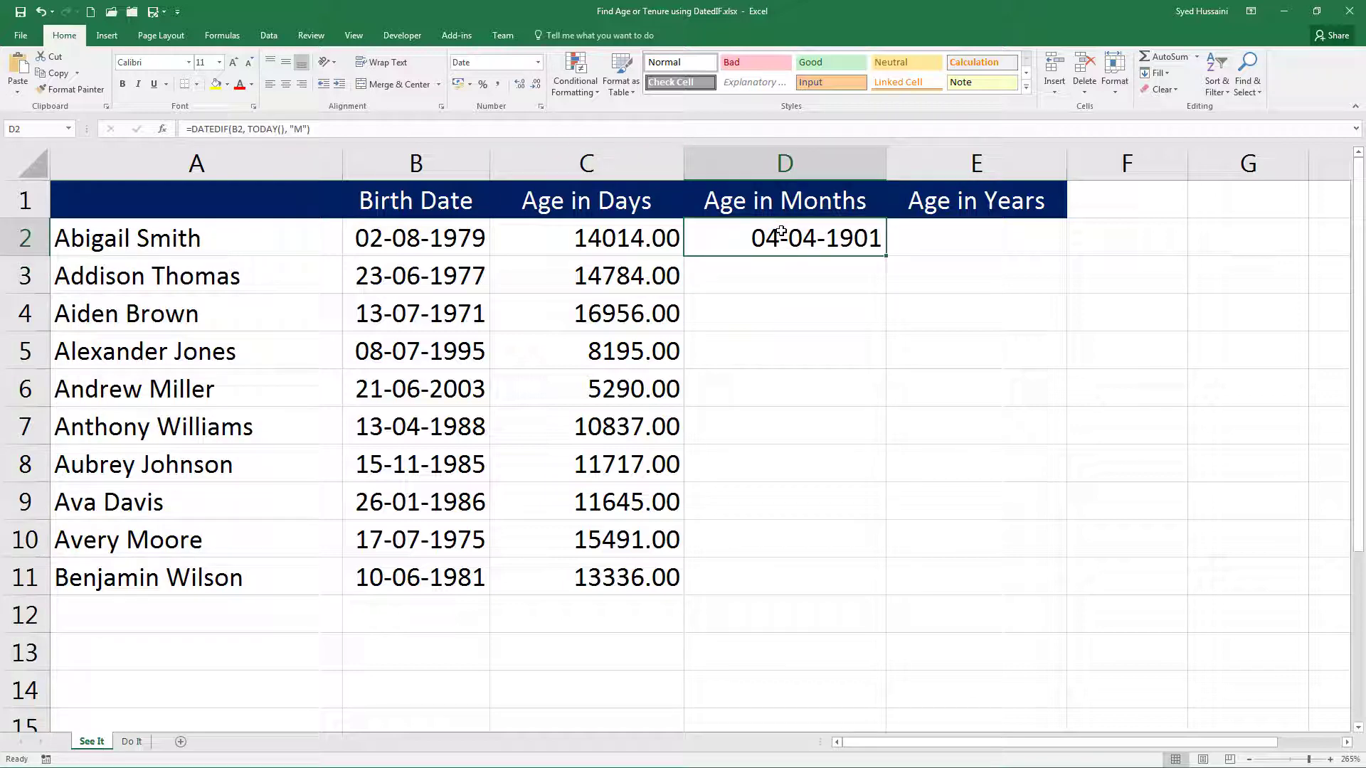
click(539, 62)
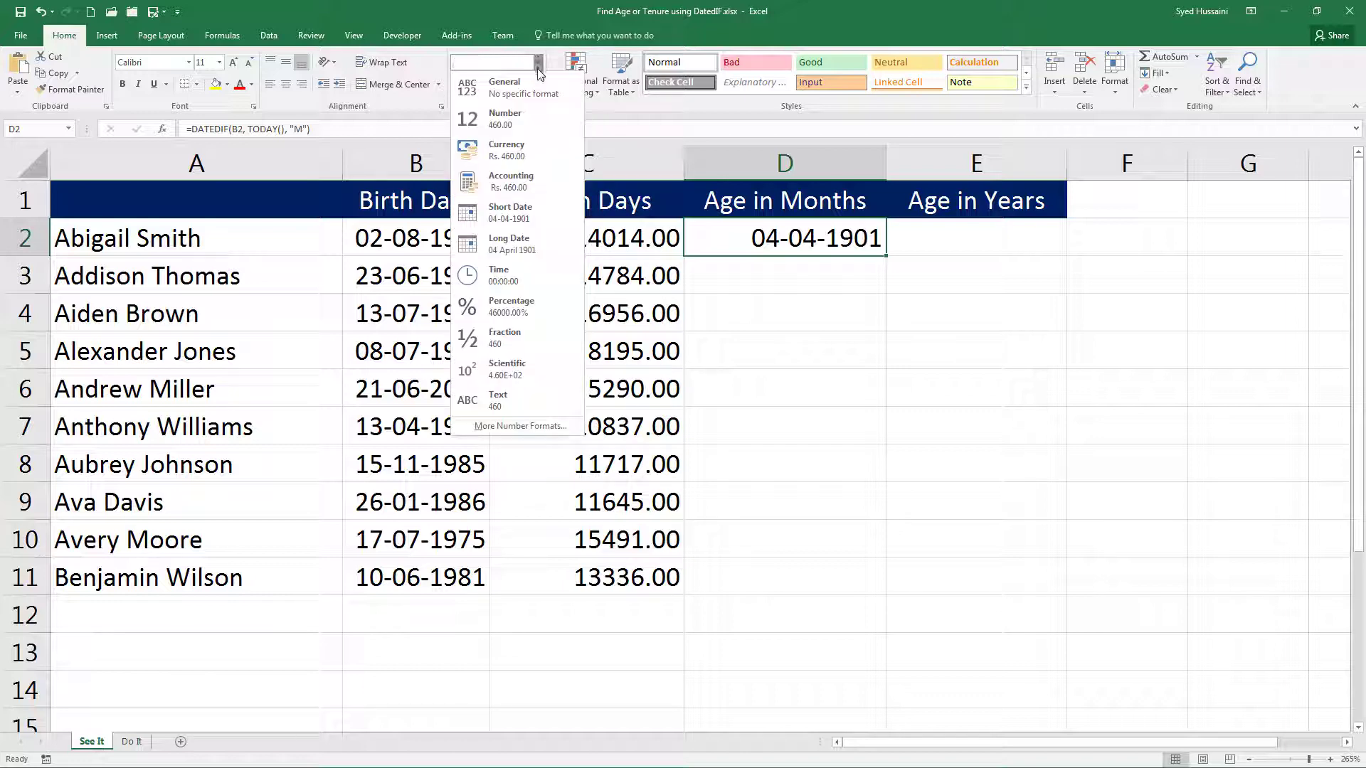
click(530, 121)
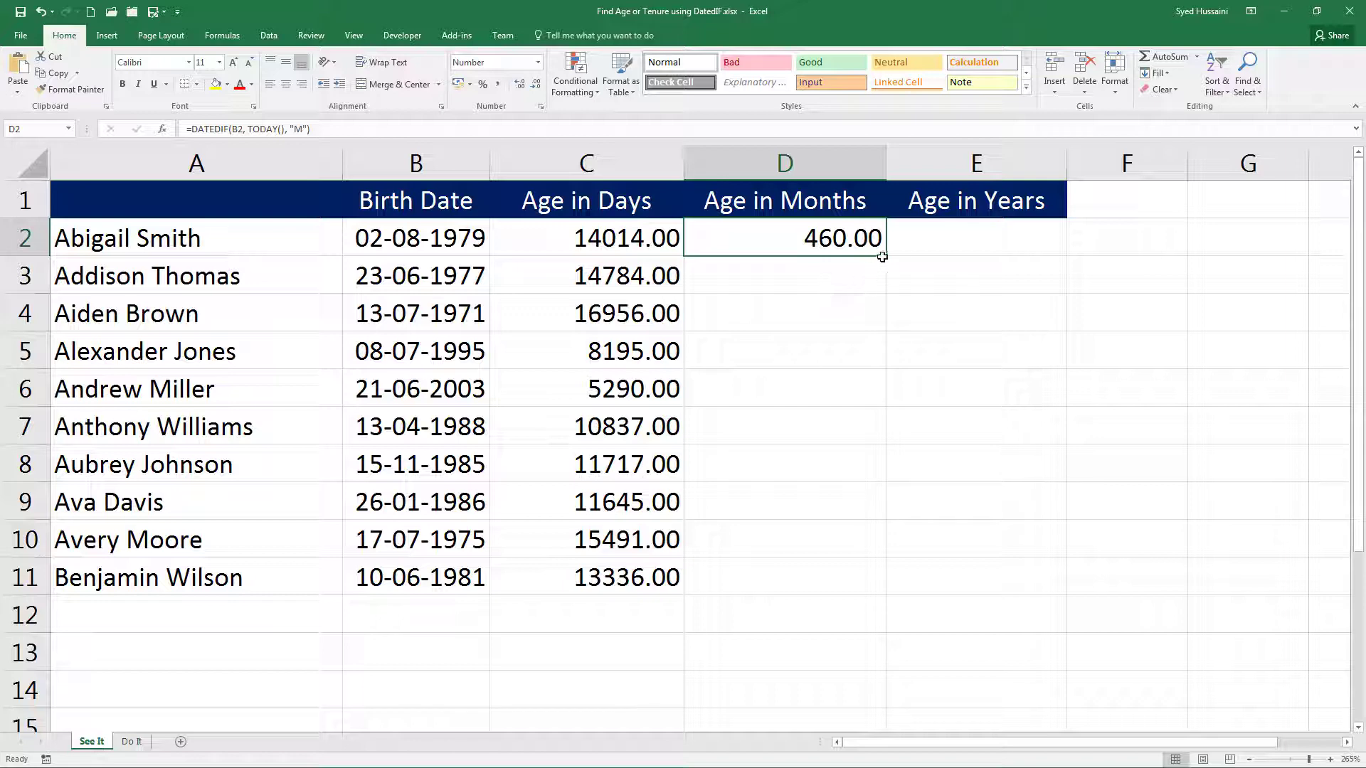
drag(885, 255, 885, 588)
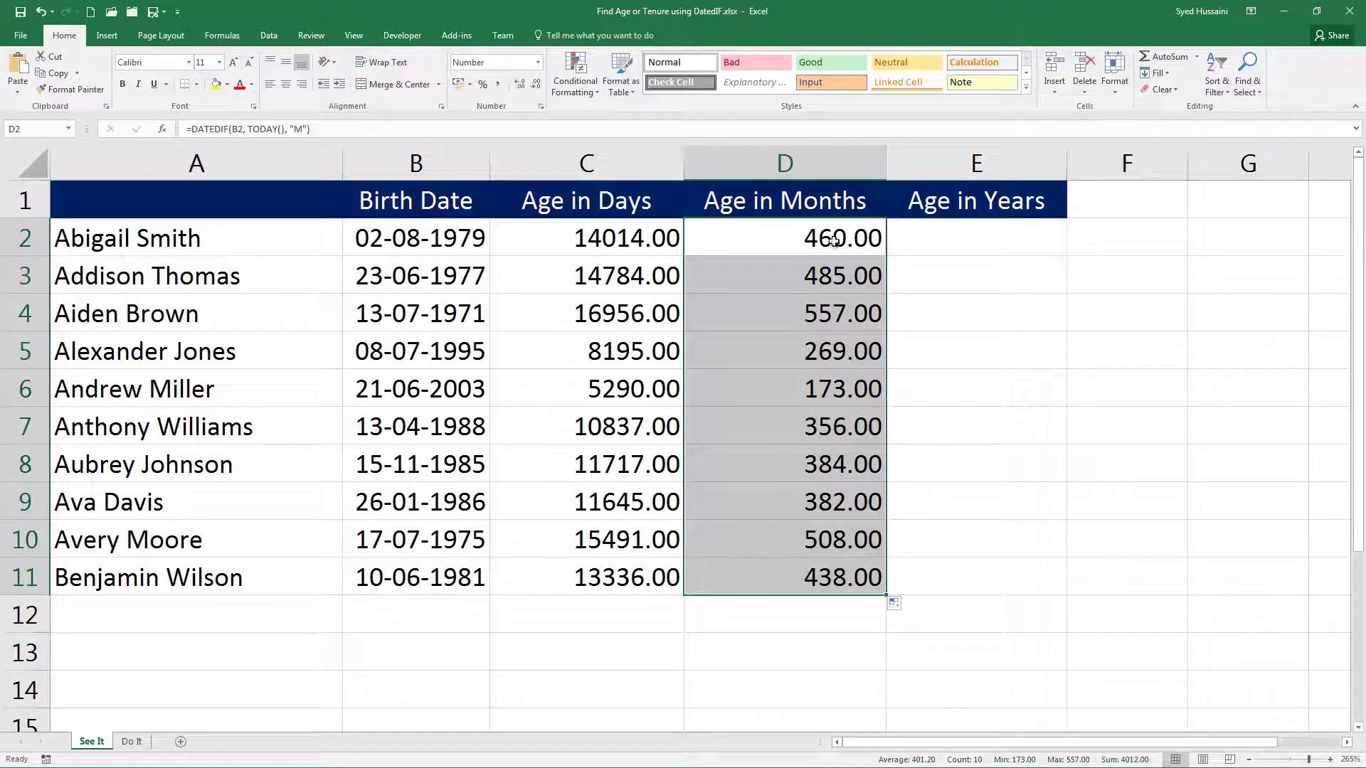
click(874, 238)
click(916, 237)
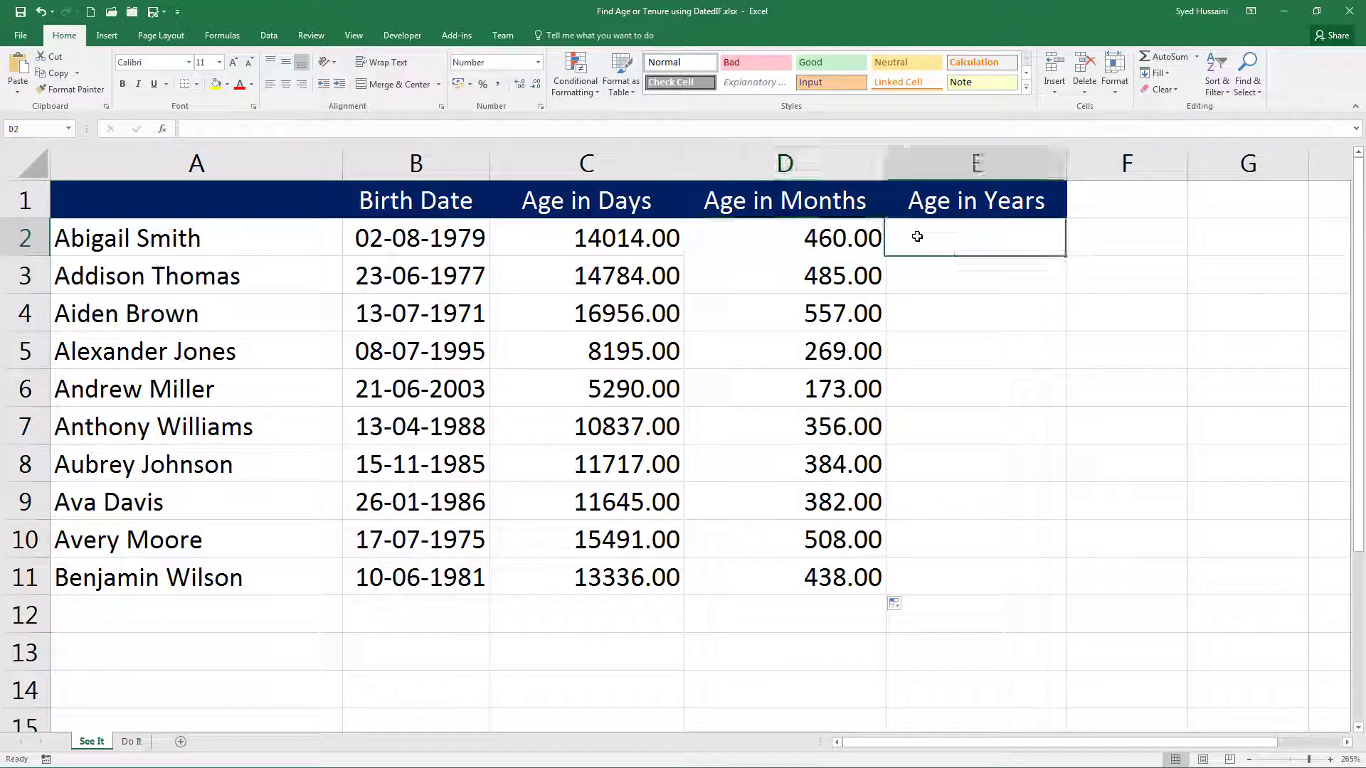
Step: Paste the formula into E2 with unit "Y" and fill it down to E11
click(504, 129)
key(ctrl+v)
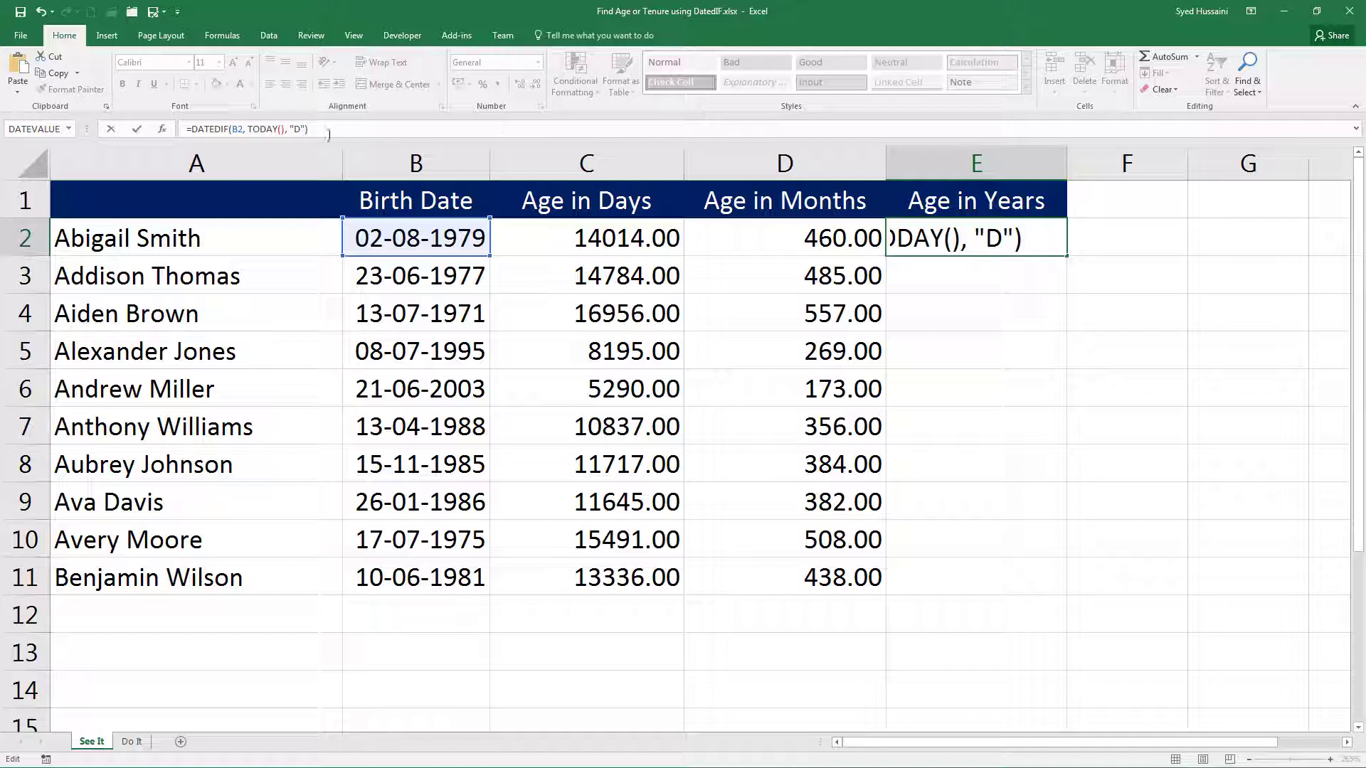
click(296, 129)
double_click(296, 129)
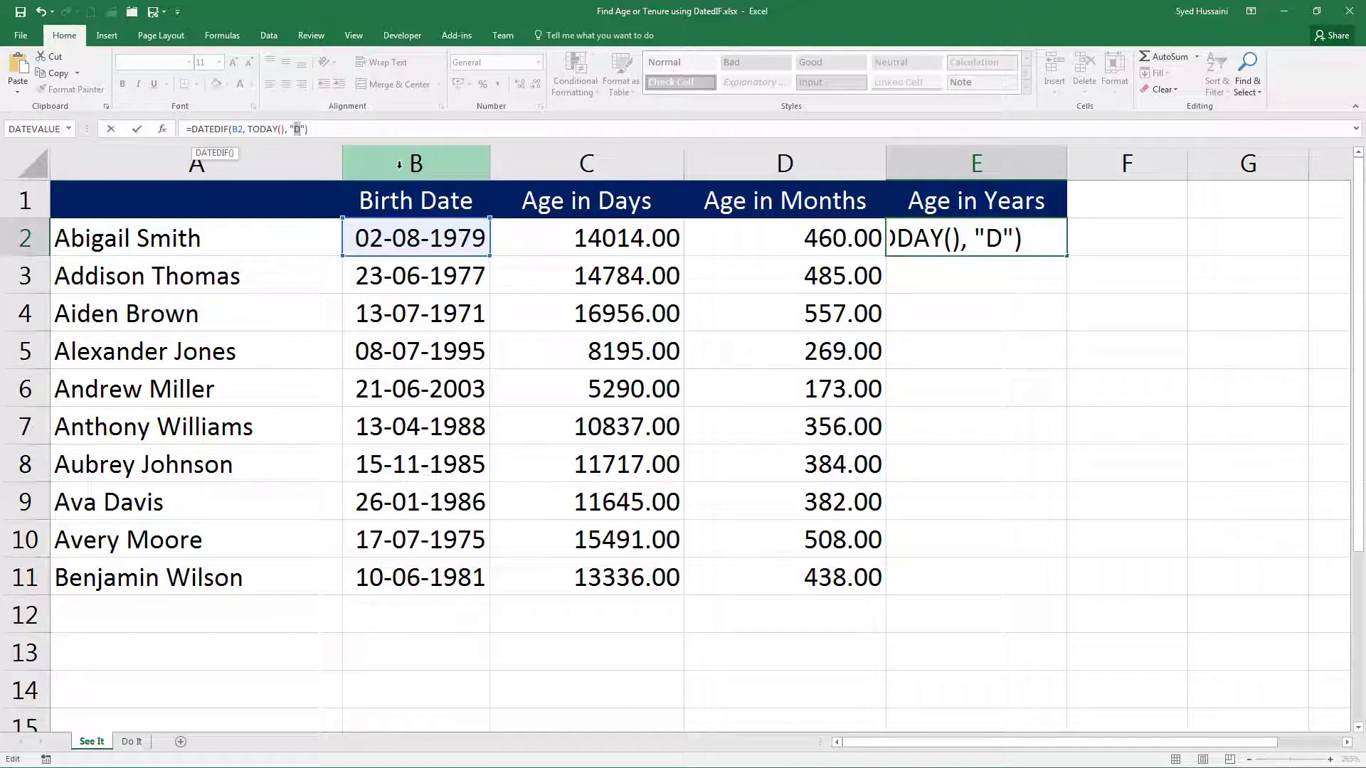
text(Y)
key(Return)
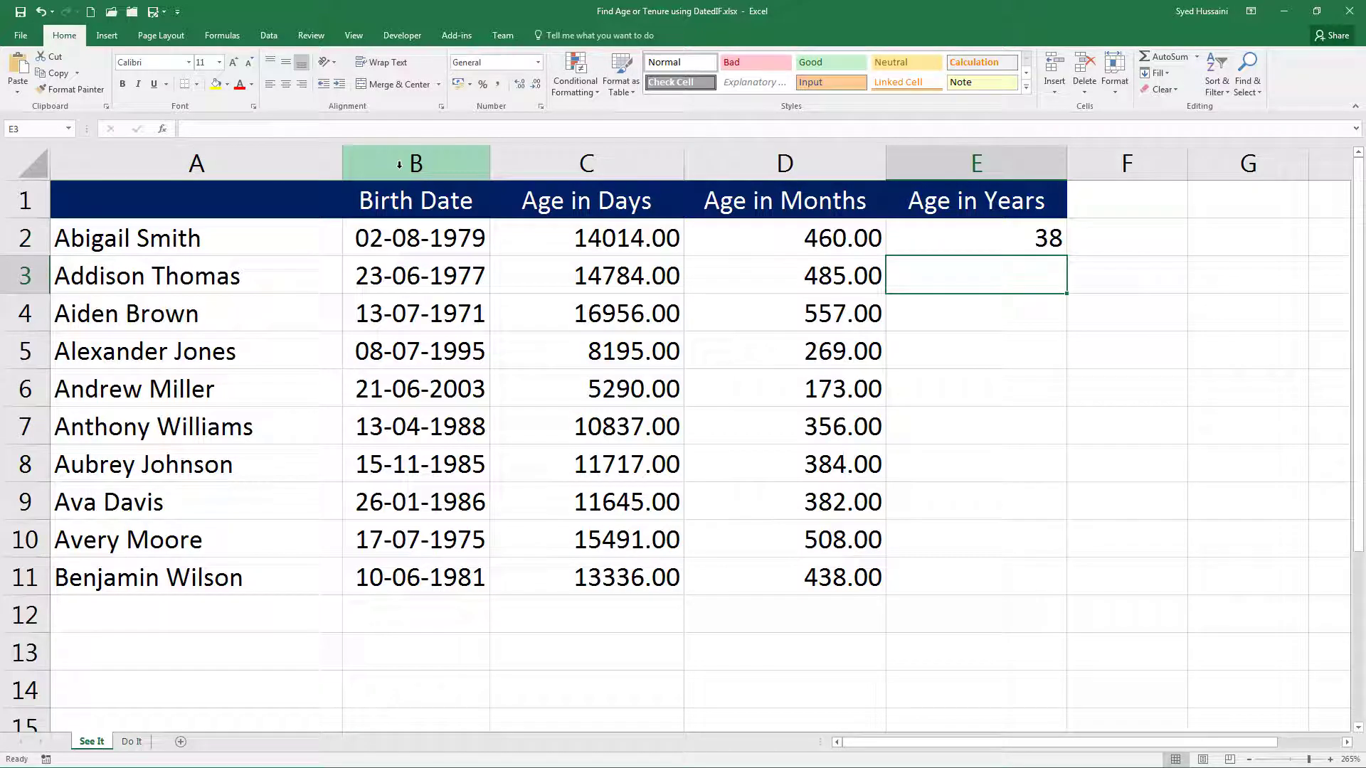
click(976, 244)
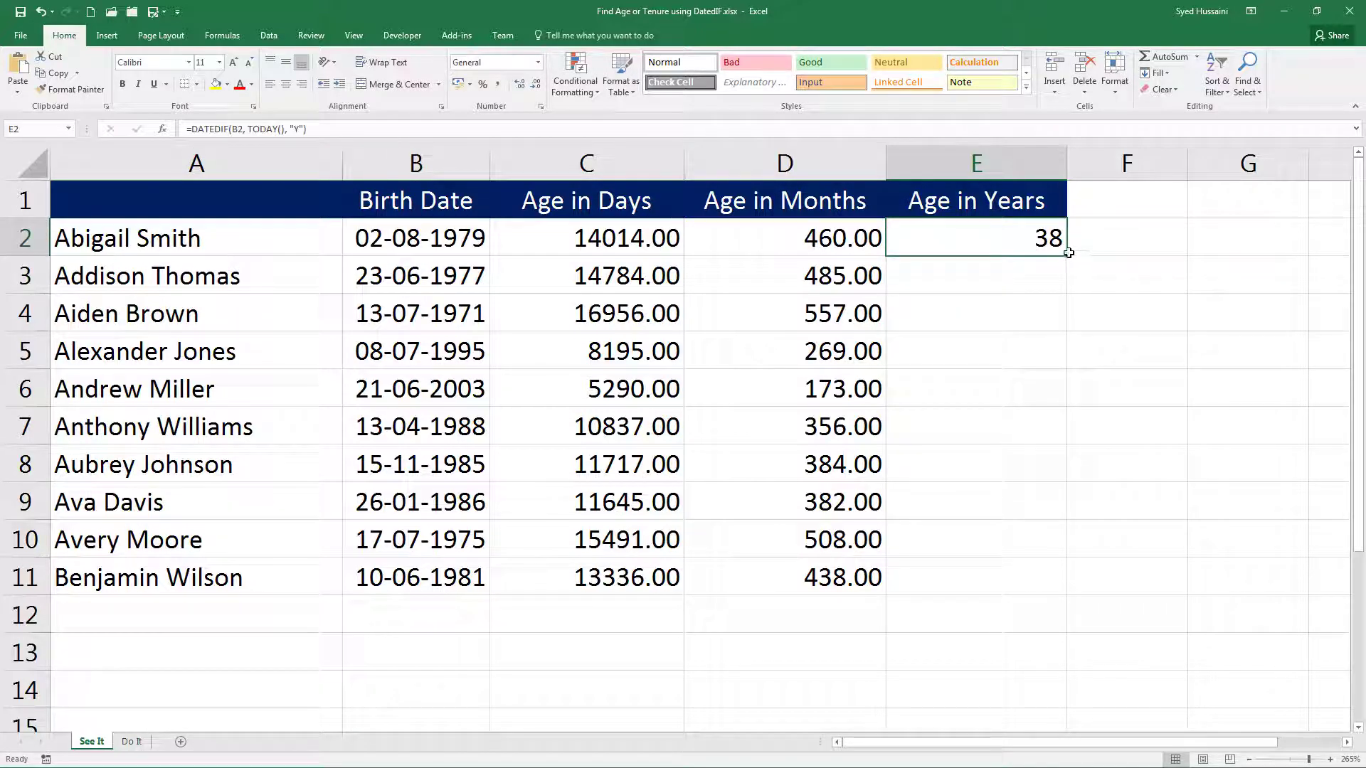
drag(1069, 253, 1060, 591)
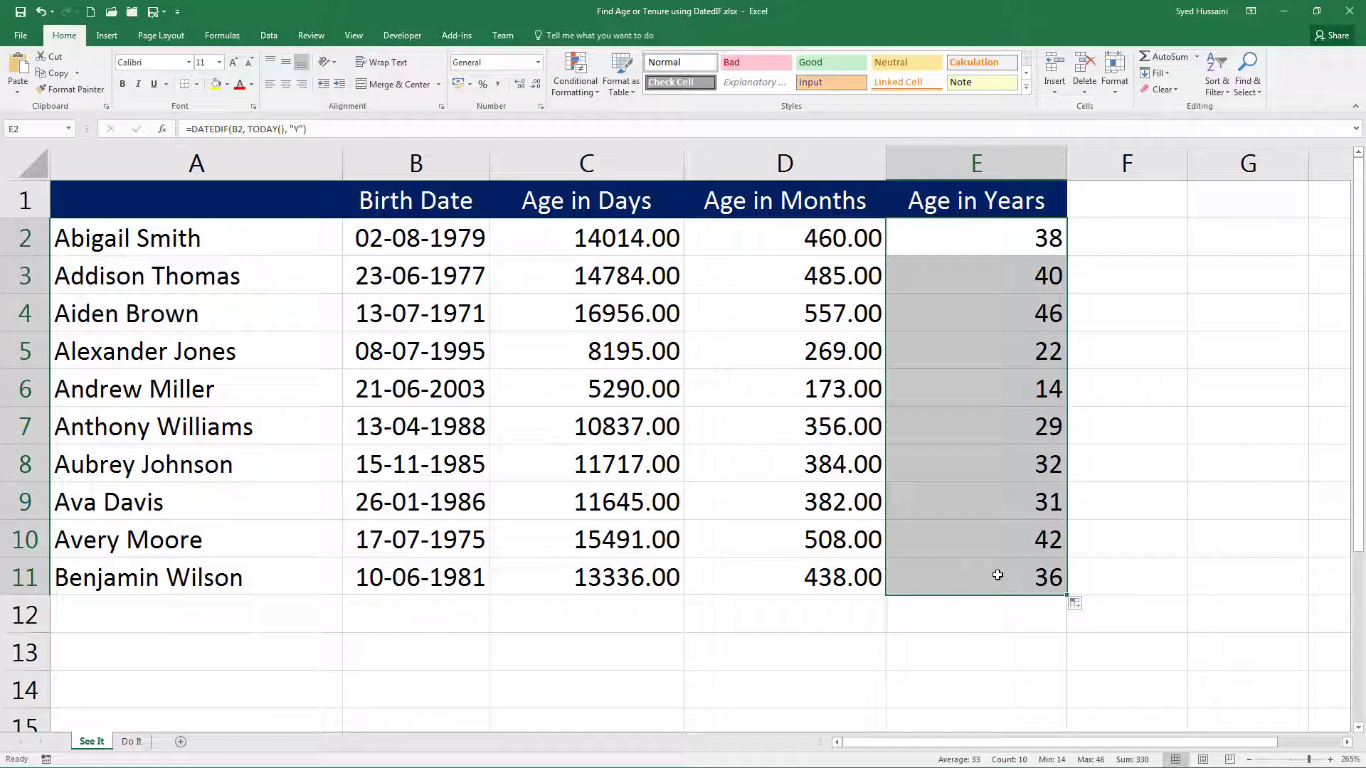
click(596, 244)
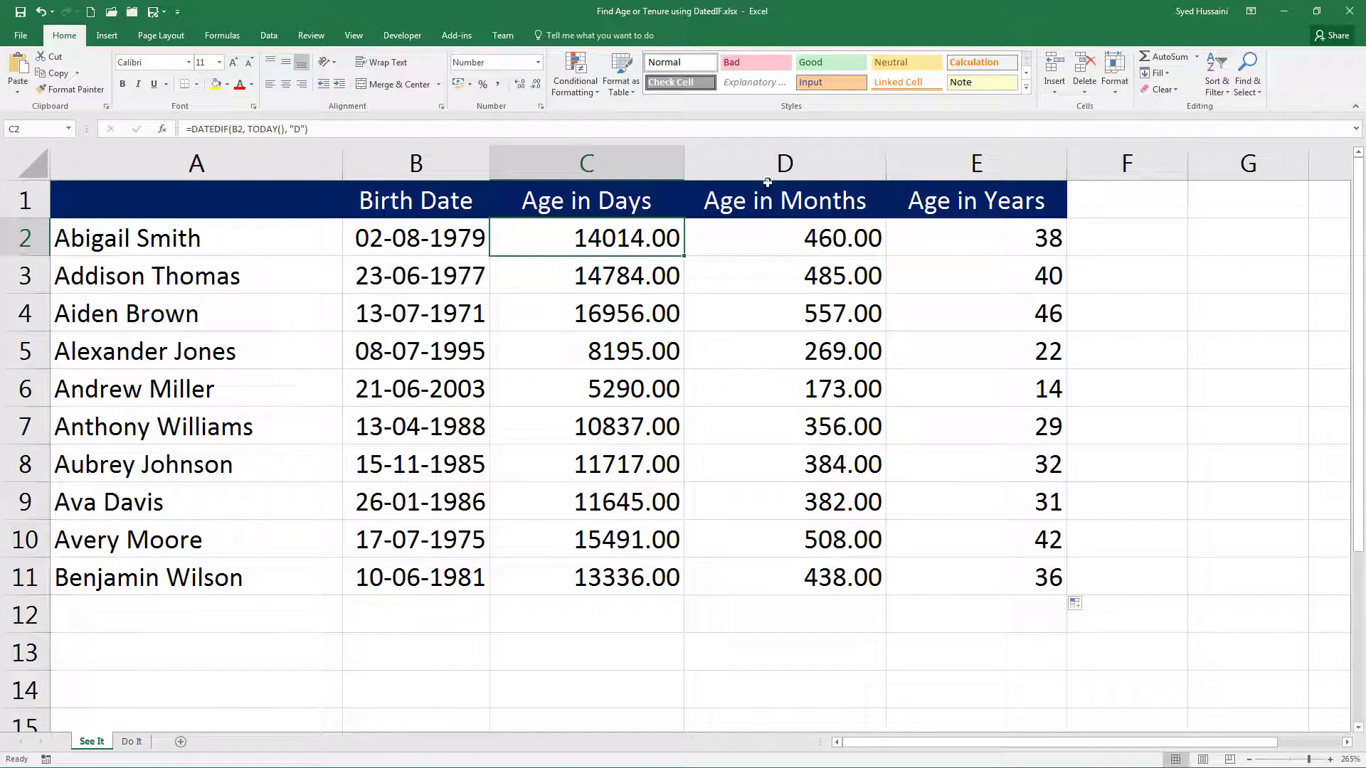
Step: Switch to the Do It sheet with the Date of Joining tenure table
click(133, 745)
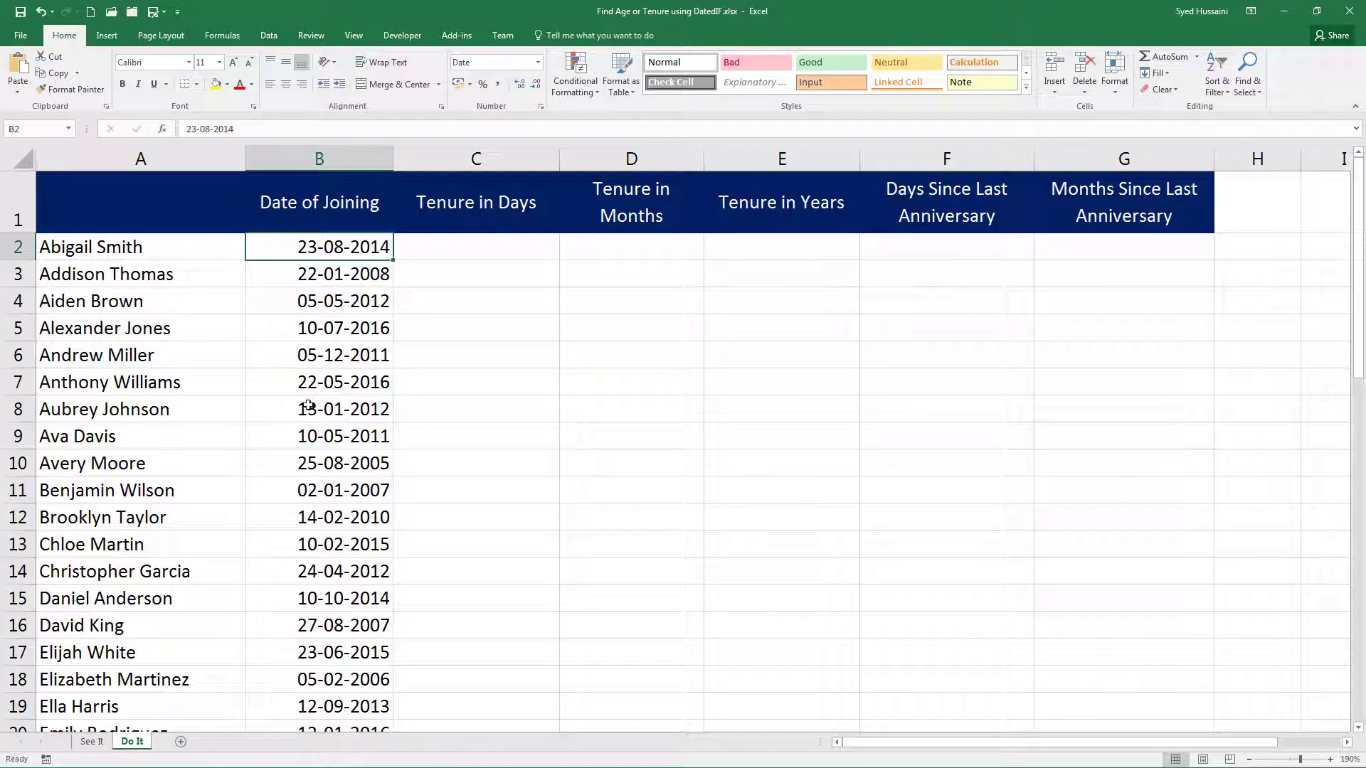